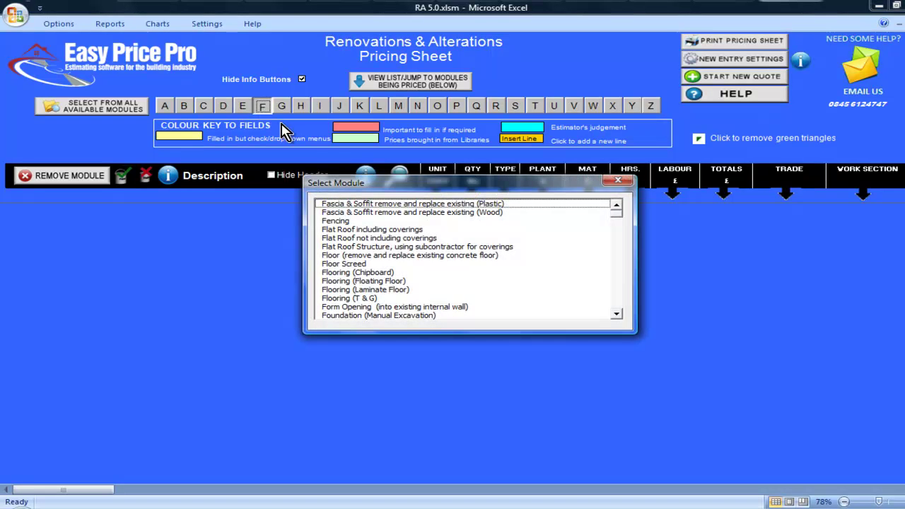
# Add the plastic Fascia & Soffit remove and replace module with a length of 11 LM and exclude its Batten for Soffit line.
pyautogui.doubleClick(393, 204)
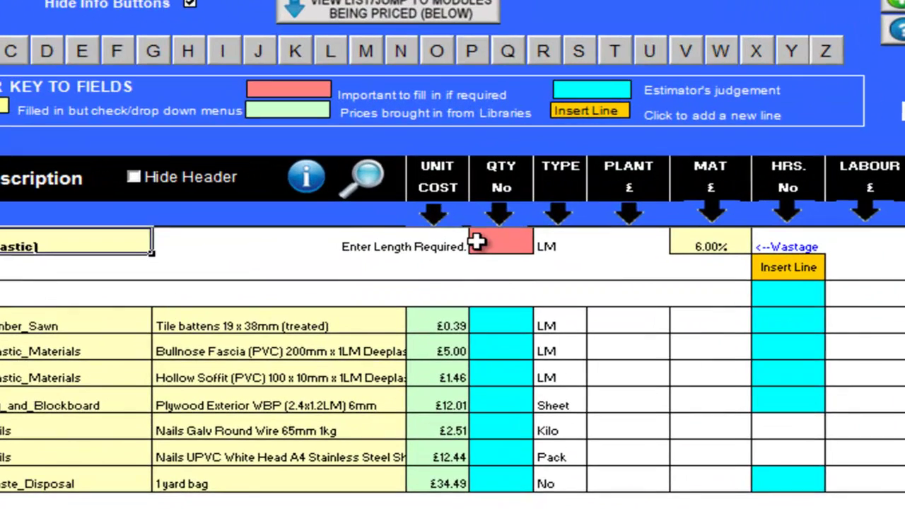
pyautogui.click(473, 212)
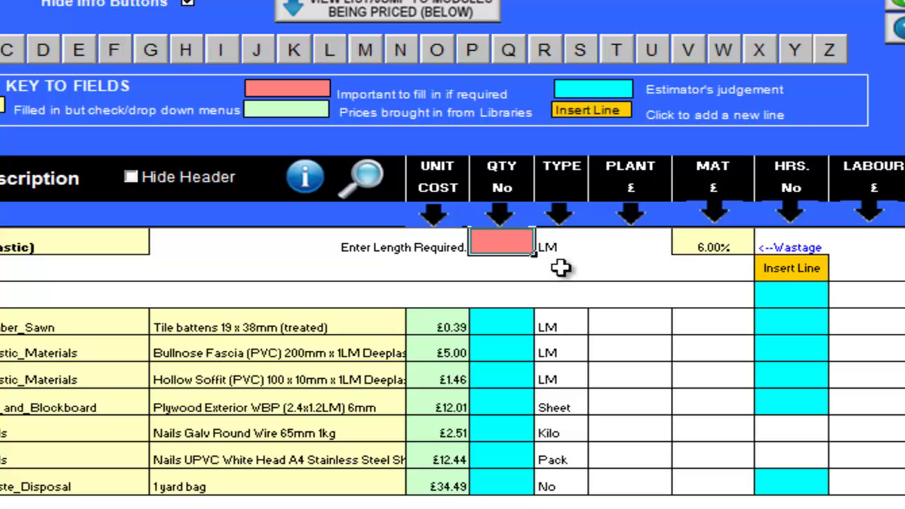
pyautogui.write('11')
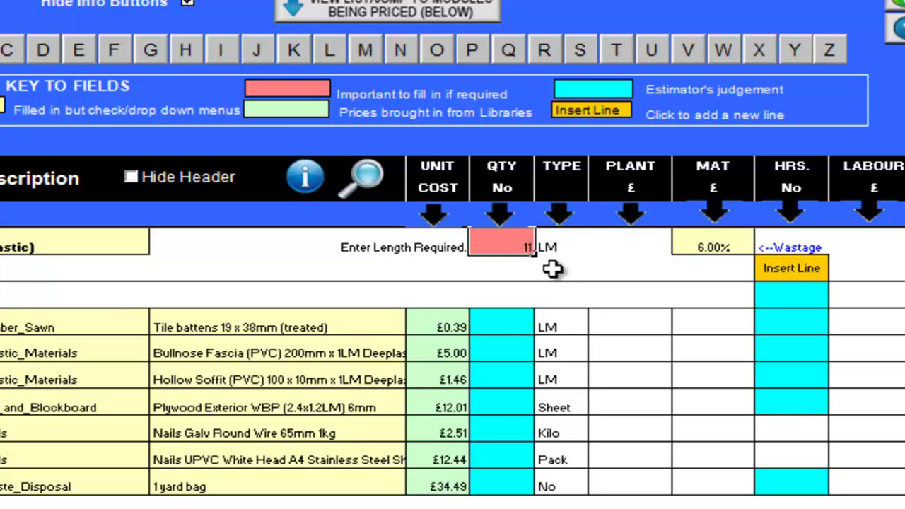
pyautogui.press('Return')
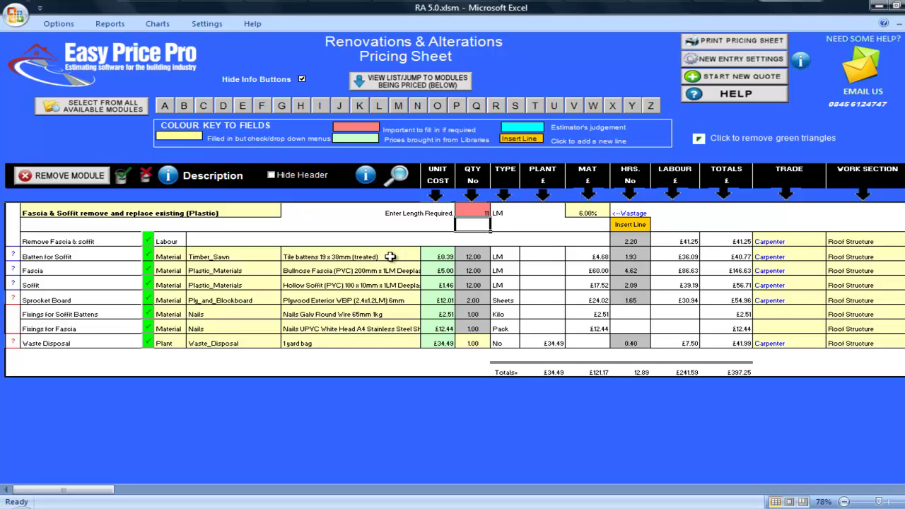
pyautogui.click(153, 258)
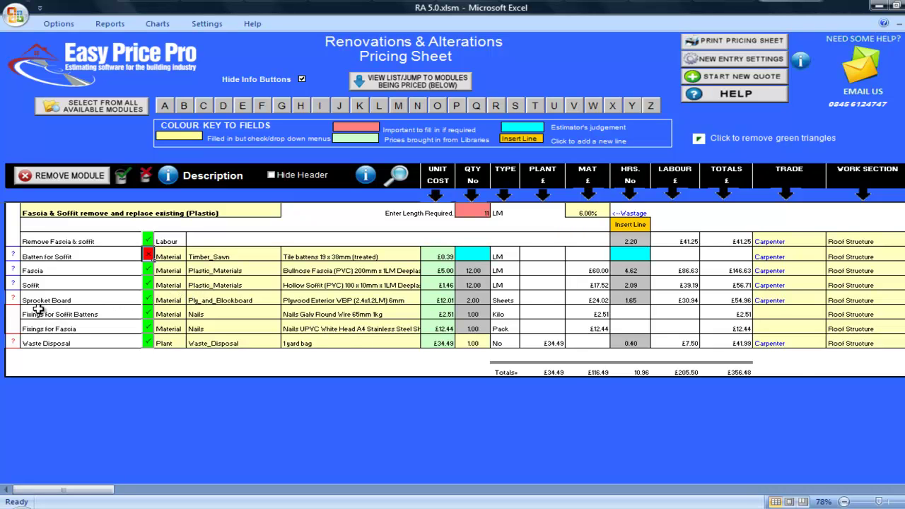
# Examine the Sprocket Board diagram and its board dimensions, and switch the Sprocket Board line off and on again.
pyautogui.click(13, 298)
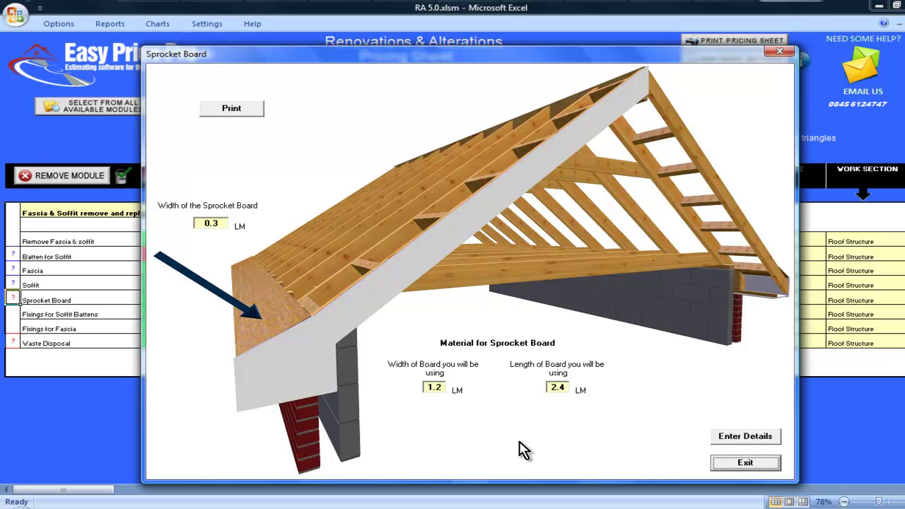
pyautogui.click(732, 462)
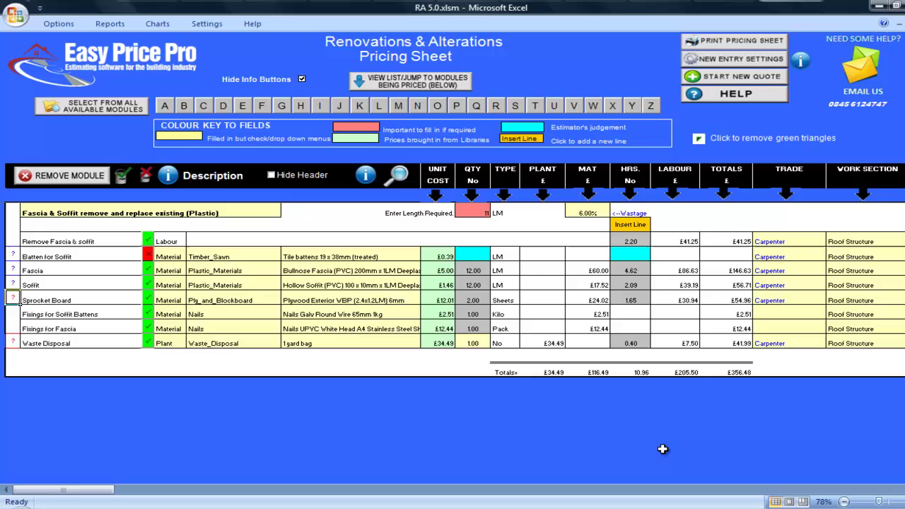
pyautogui.click(147, 300)
pyautogui.click(147, 299)
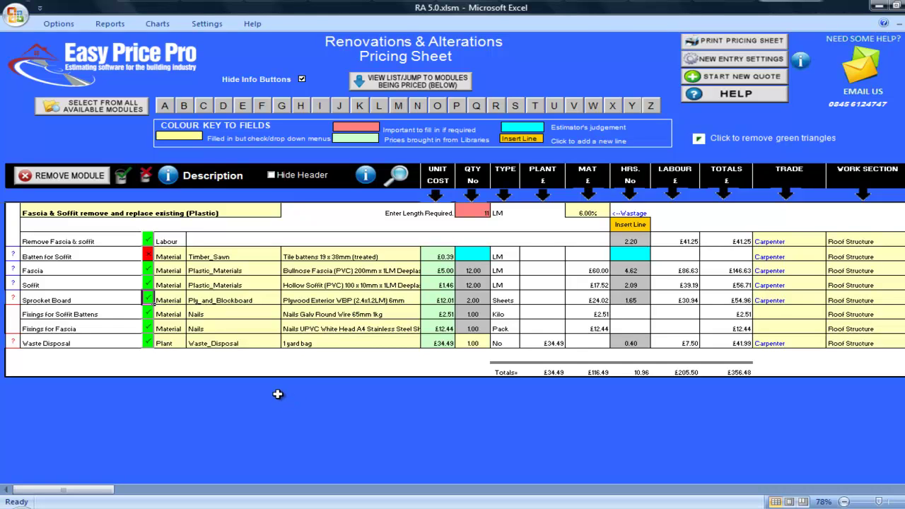
# Review the waste disposal choices for the plastic module, both in the item list and in the illustrated skip chart.
pyautogui.click(391, 342)
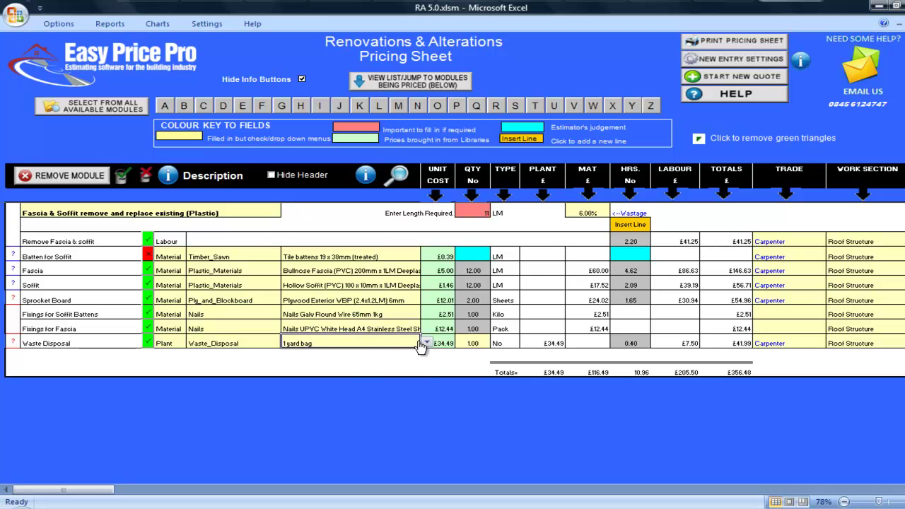
pyautogui.click(427, 343)
pyautogui.click(427, 343)
pyautogui.click(12, 342)
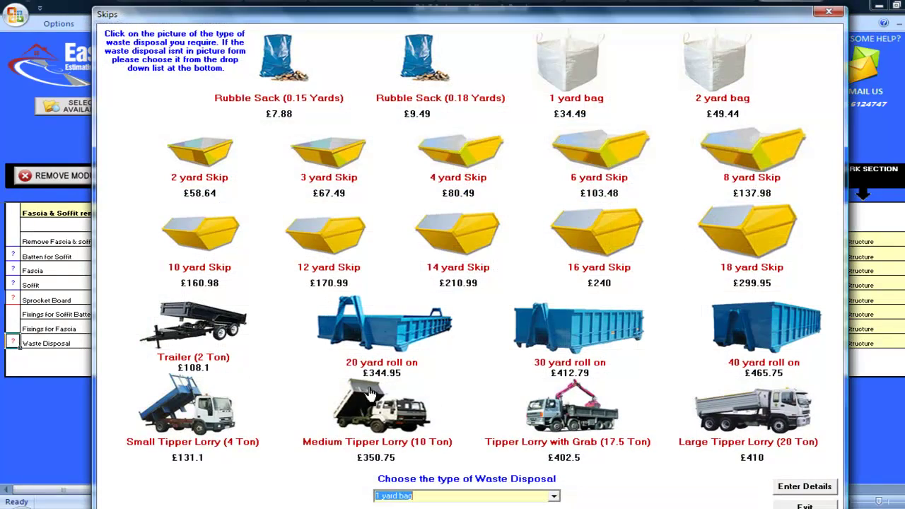
pyautogui.click(782, 505)
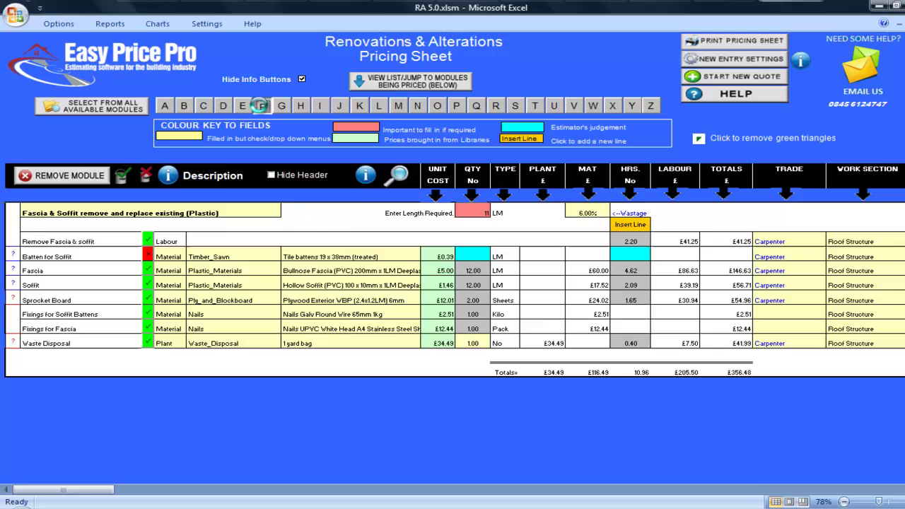
# Add the wood Fascia & Soffit remove and replace module with a length of 11 LM and exclude its Batten for Soffit line.
pyautogui.click(262, 106)
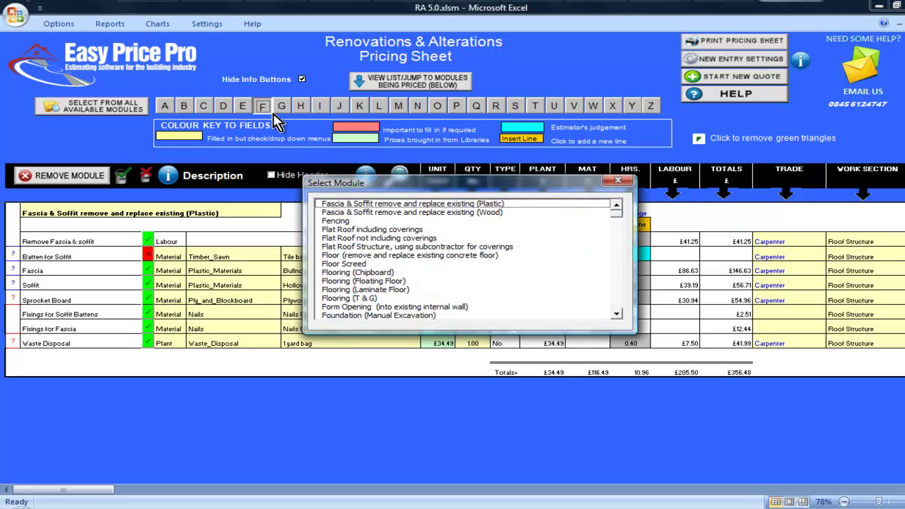
pyautogui.doubleClick(363, 212)
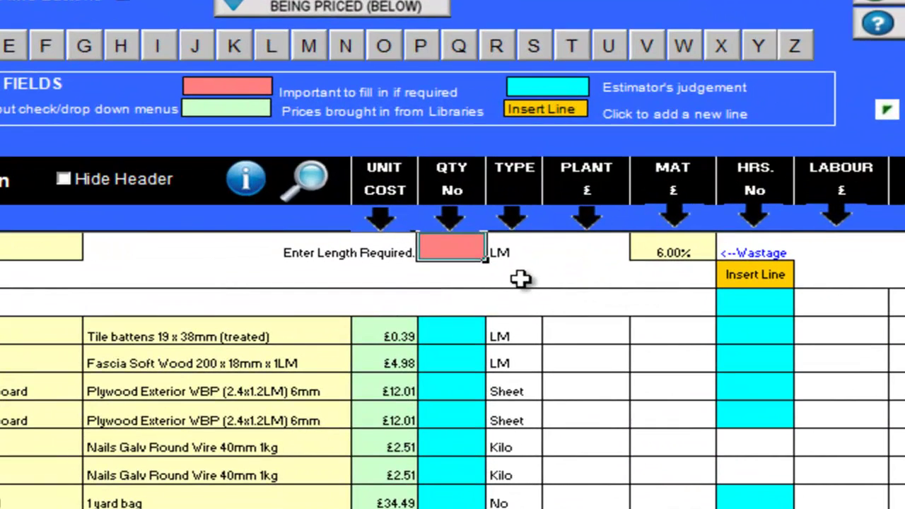
pyautogui.write('11')
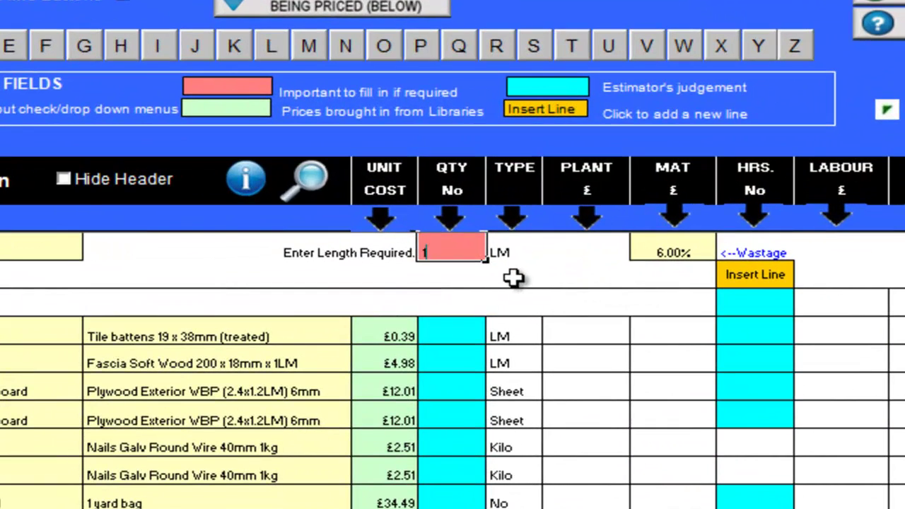
pyautogui.press('Return')
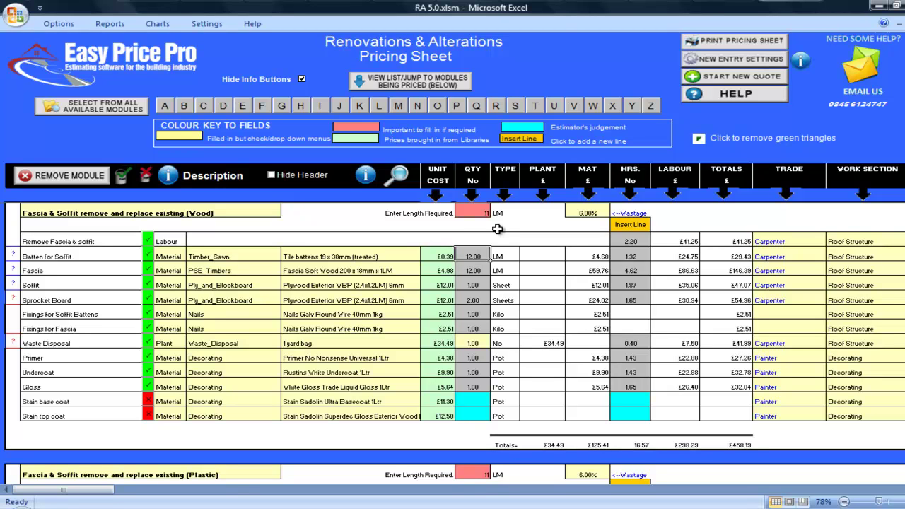
pyautogui.click(152, 259)
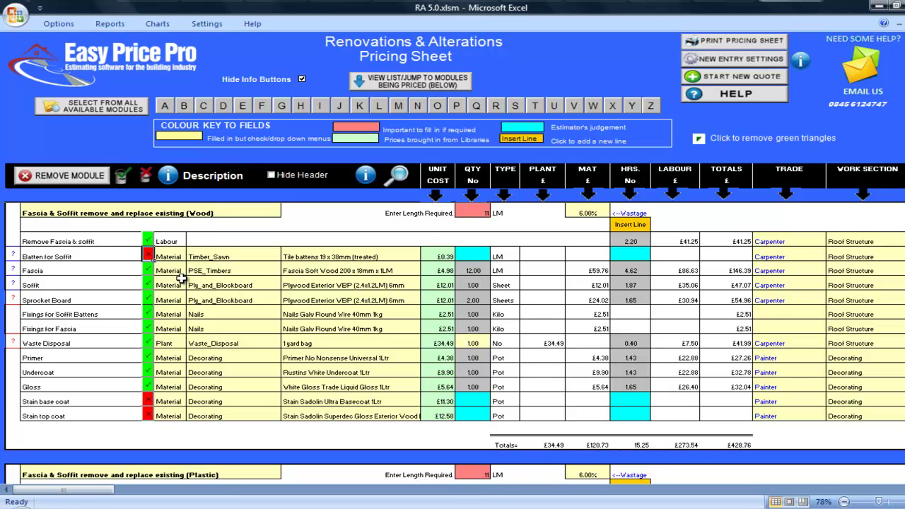
# Exclude Primer, Undercoat and Gloss from the wood module and compare its totals with those of the plastic module.
pyautogui.click(147, 358)
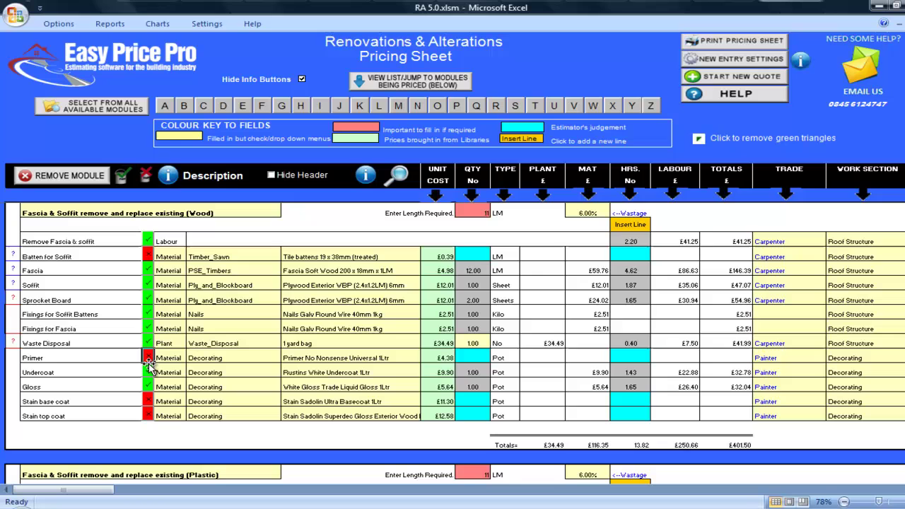
pyautogui.click(148, 373)
pyautogui.click(147, 387)
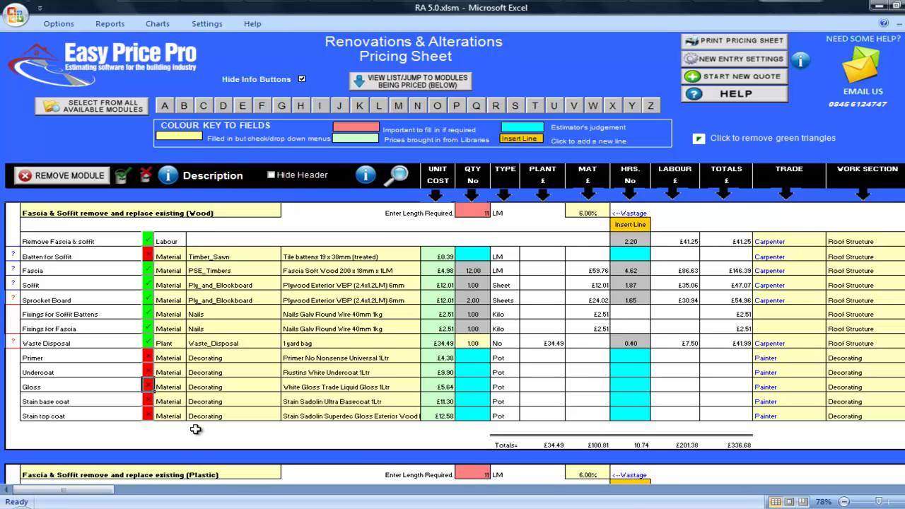
pyautogui.middleClick(793, 458)
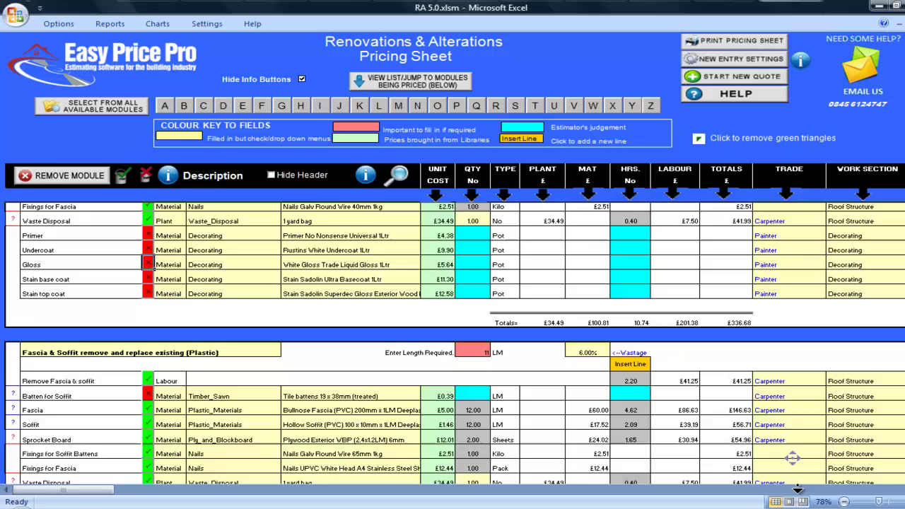
pyautogui.scroll(-2, 798, 488)
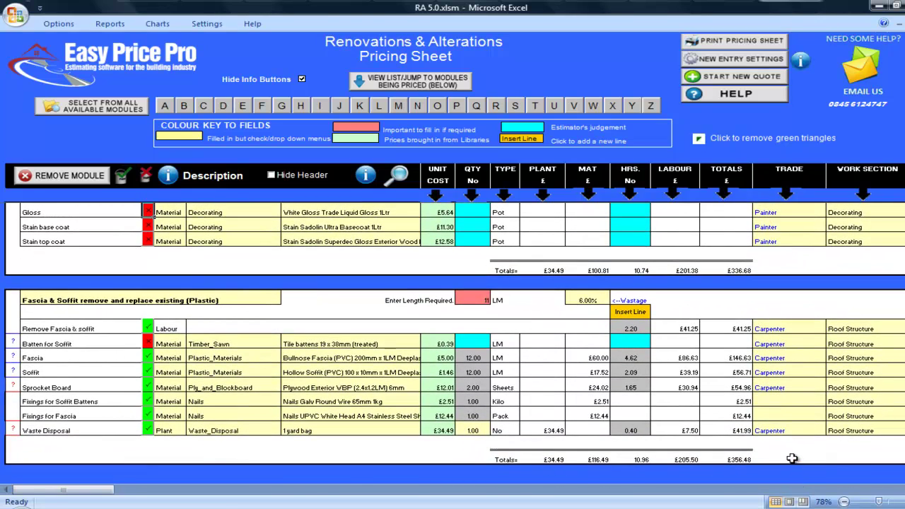
pyautogui.middleClick(792, 458)
# Include Primer, Undercoat and Gloss in the wood module and compare the totals of both modules with painting priced in.
pyautogui.scroll(1, 790, 438)
pyautogui.scroll(2, 790, 438)
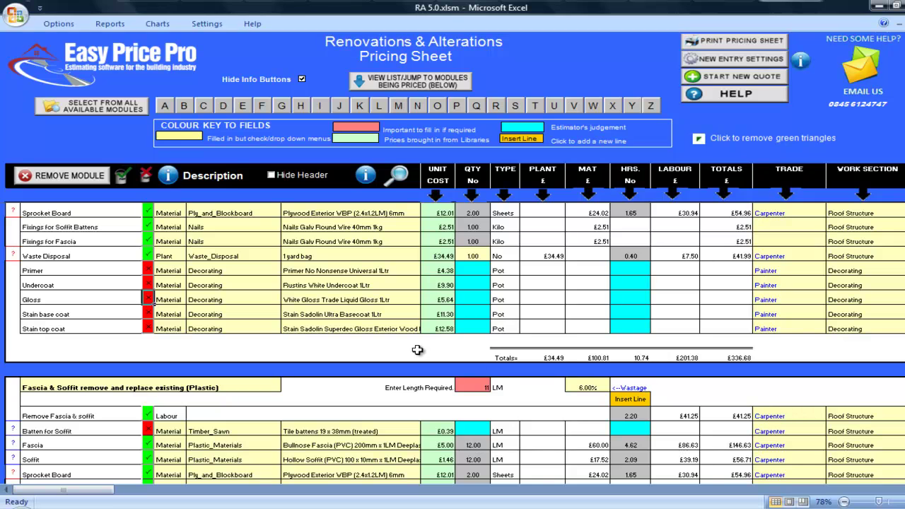
pyautogui.click(147, 271)
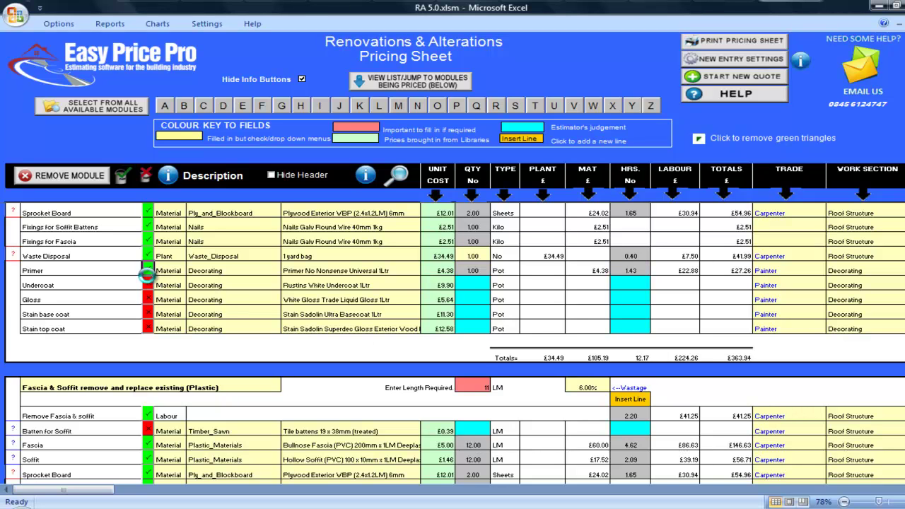
pyautogui.click(147, 285)
pyautogui.click(147, 300)
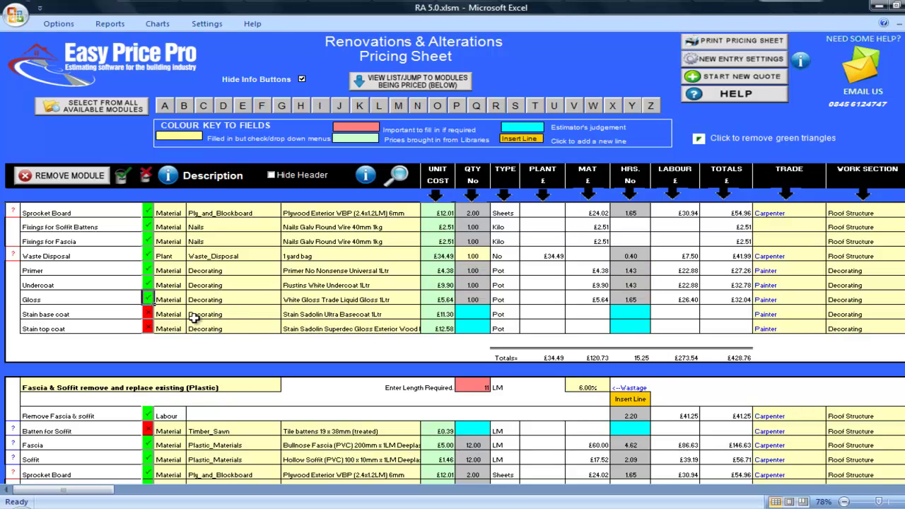
pyautogui.middleClick(429, 342)
pyautogui.scroll(-3, 430, 371)
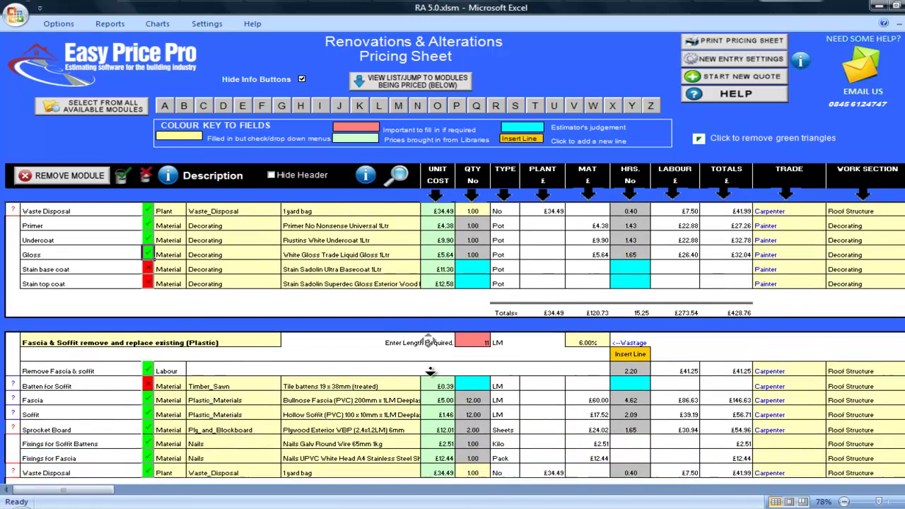
pyautogui.scroll(-3, 430, 370)
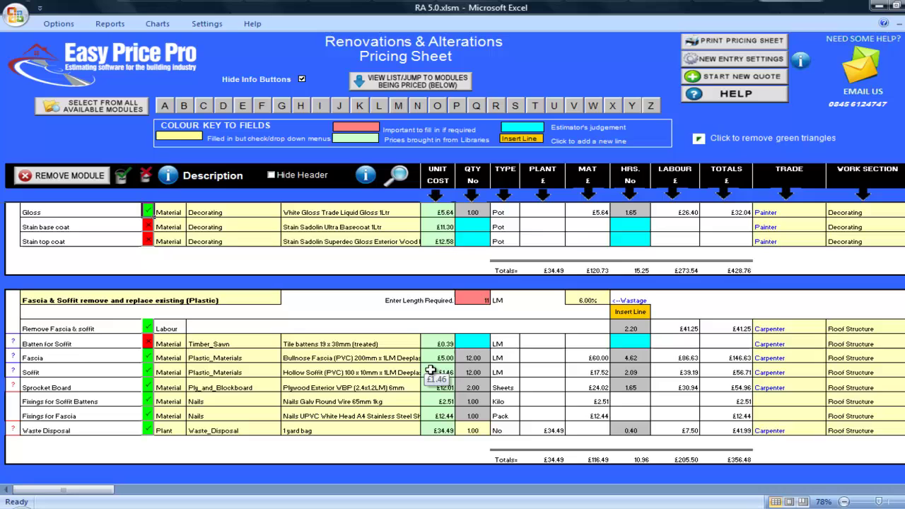